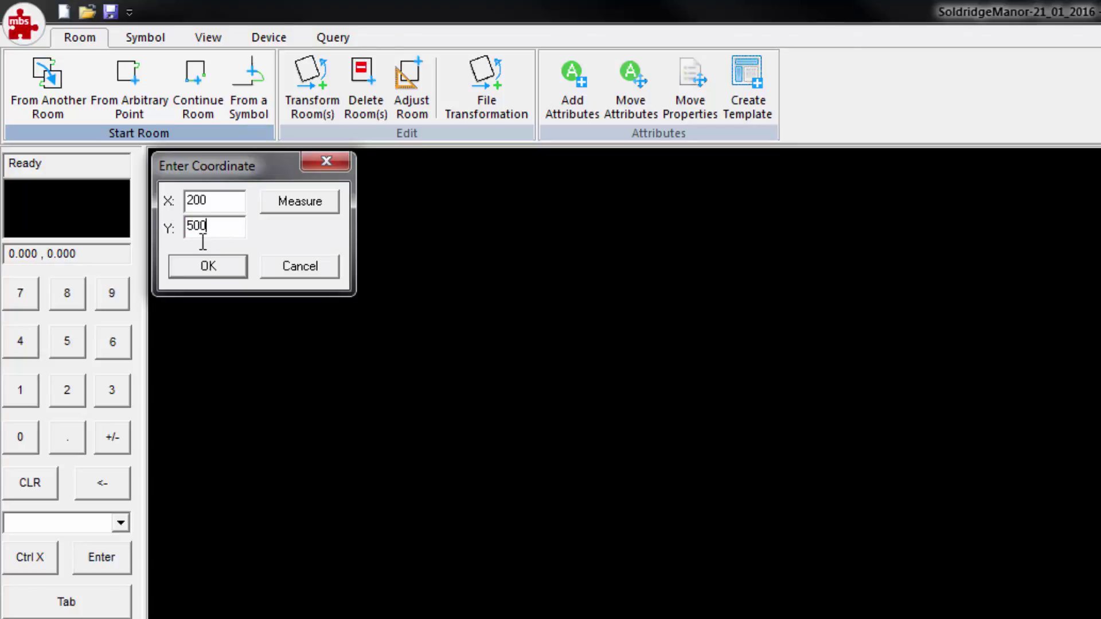
- Start the room at X 200, Y 500, naming it Garden Room with a Wood floor cover
{"action": "left_click", "coordinate": [207, 269]}
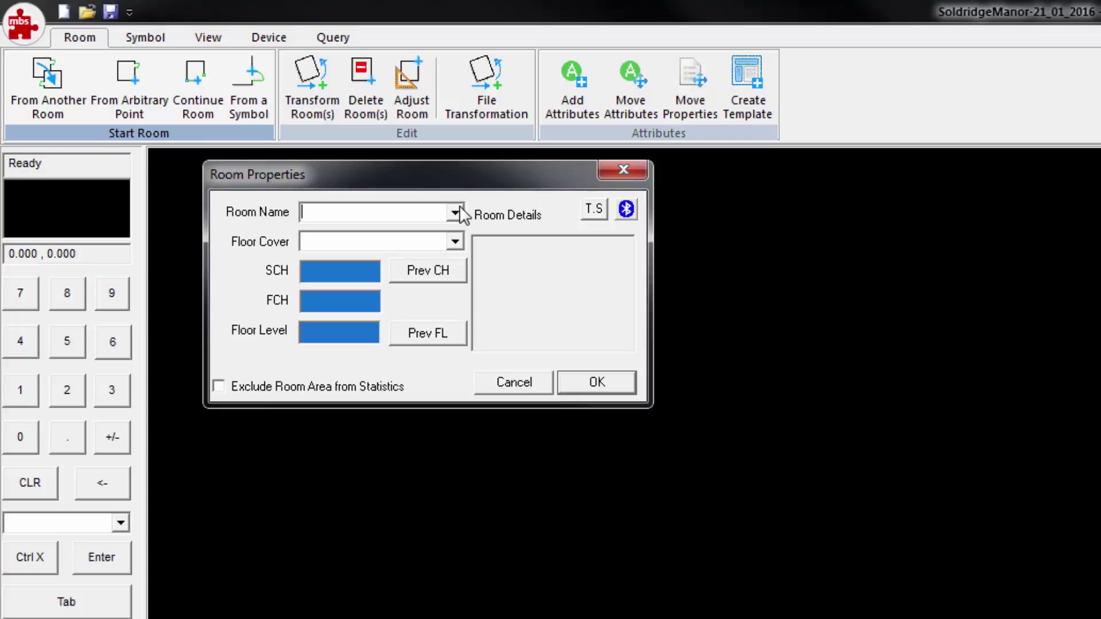
{"action": "left_click", "coordinate": [459, 208]}
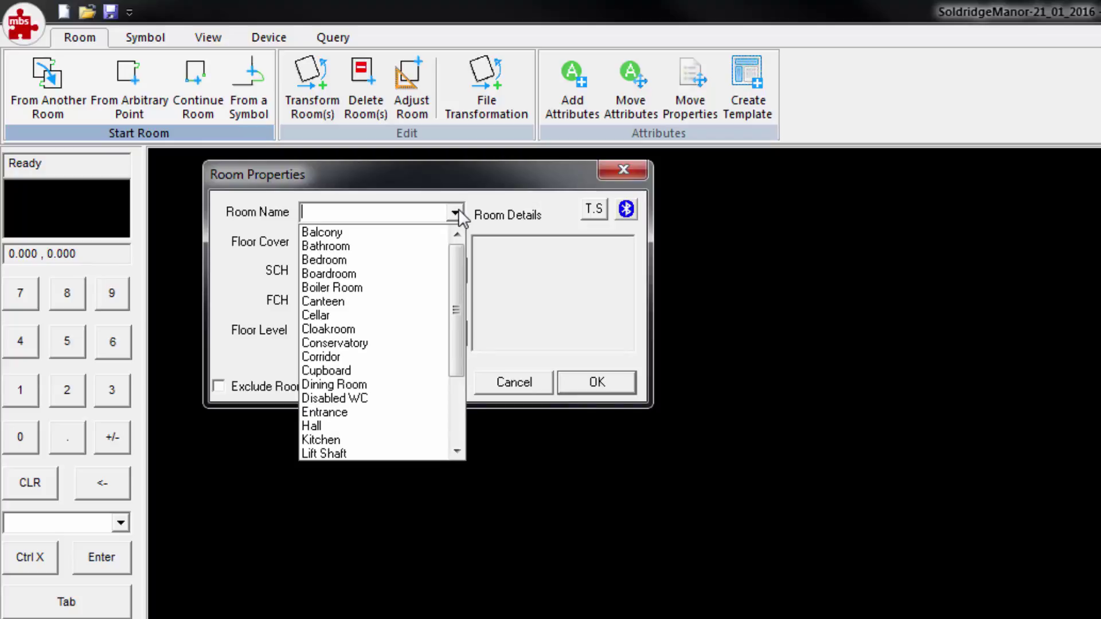
{"action": "left_click", "coordinate": [458, 209]}
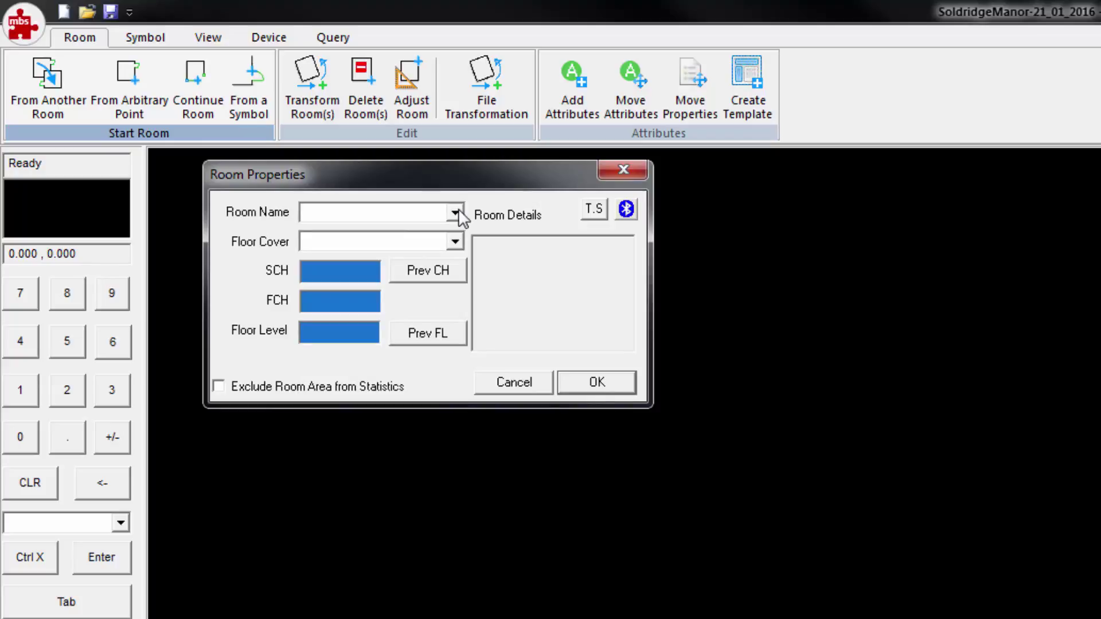
{"action": "type", "text": "Garden Room"}
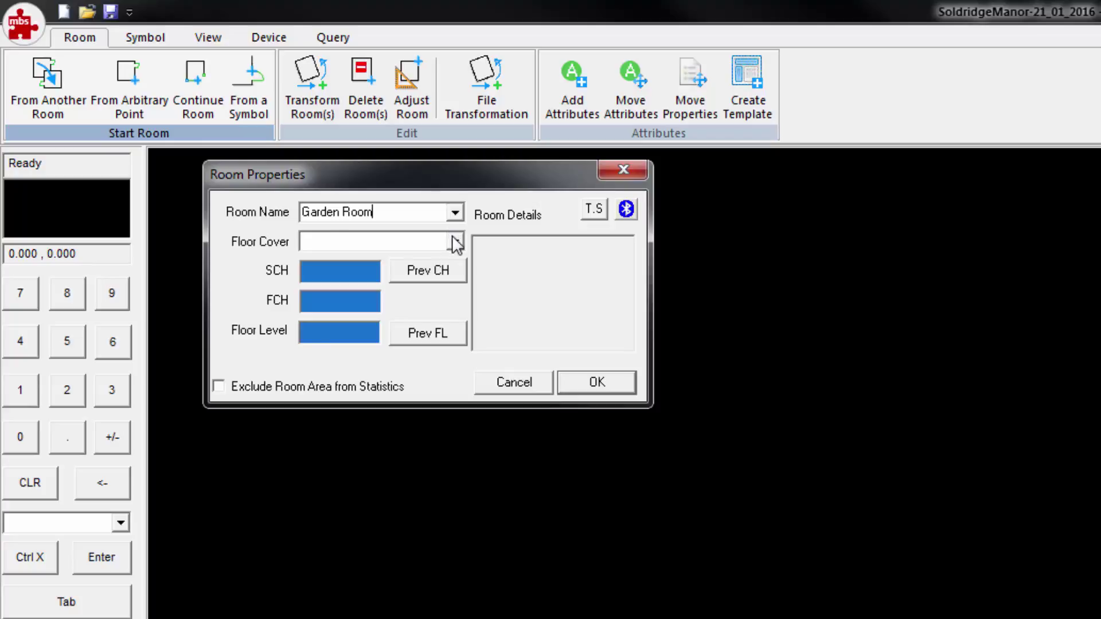
{"action": "left_click", "coordinate": [454, 240]}
{"action": "left_click", "coordinate": [374, 463]}
- Set the room's SCH to 3.5 and its floor level to 258.75, and accept the room properties
{"action": "left_click", "coordinate": [354, 265]}
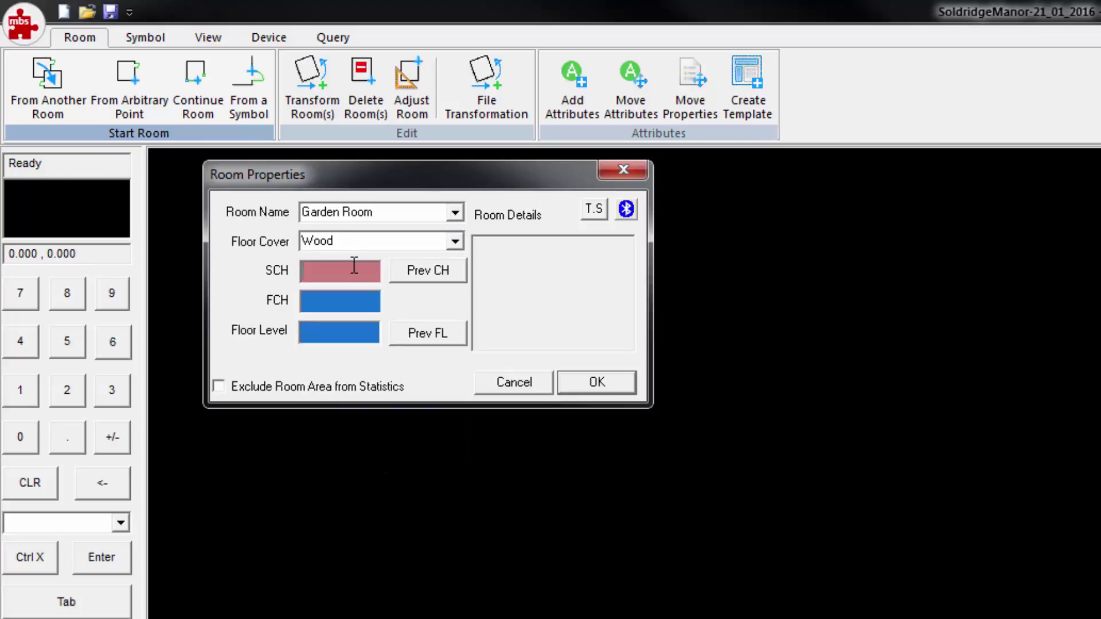
{"action": "type", "text": "3.5"}
{"action": "left_click", "coordinate": [355, 332]}
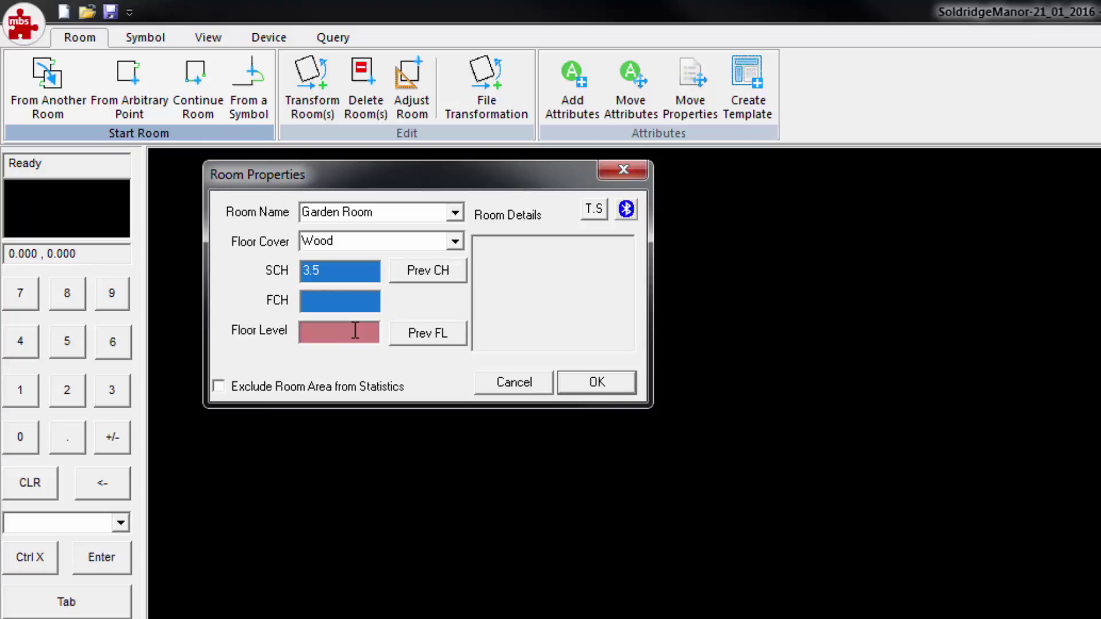
{"action": "type", "text": "258.75"}
{"action": "left_click", "coordinate": [625, 386]}
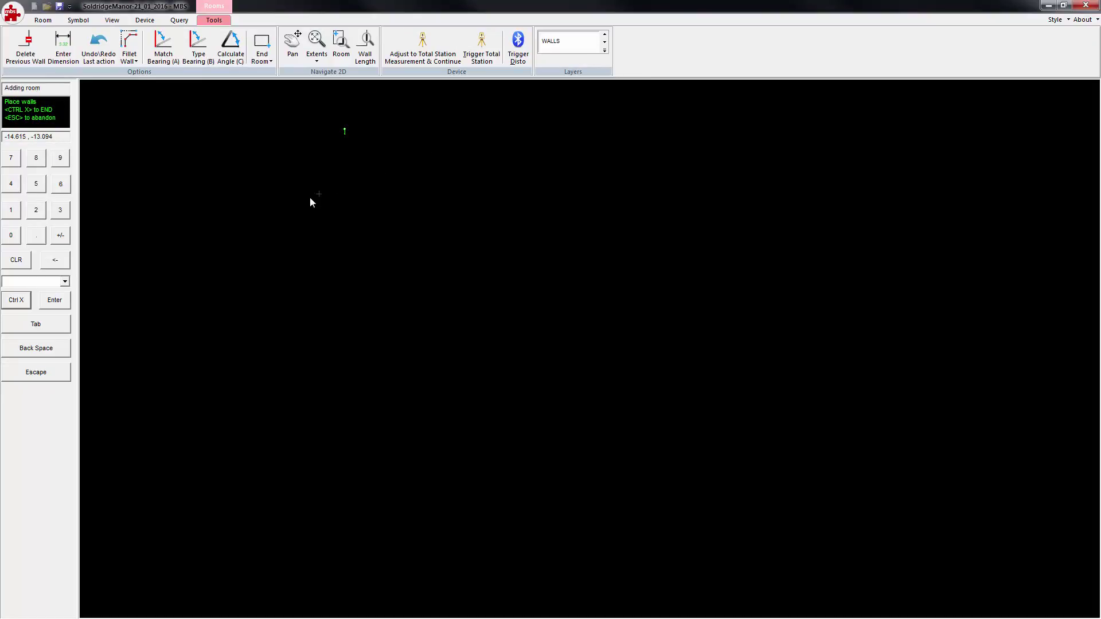
- Place the first wall with a length of 8.002, running left from the room's start point
{"action": "middle_click_drag", "start_coordinate": [370, 183], "coordinate": [311, 193]}
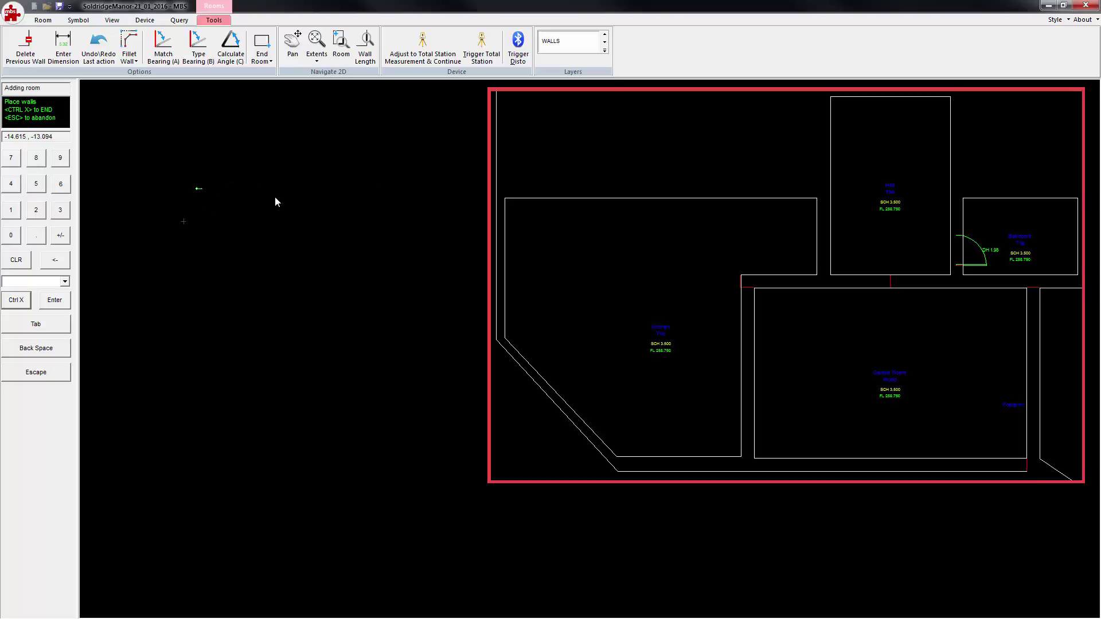
{"action": "scroll", "coordinate": [274, 197], "scroll_direction": "up", "scroll_amount": 5}
{"action": "middle_click_drag", "start_coordinate": [274, 197], "coordinate": [618, 268]}
{"action": "scroll", "coordinate": [625, 280], "scroll_direction": "up", "scroll_amount": 2}
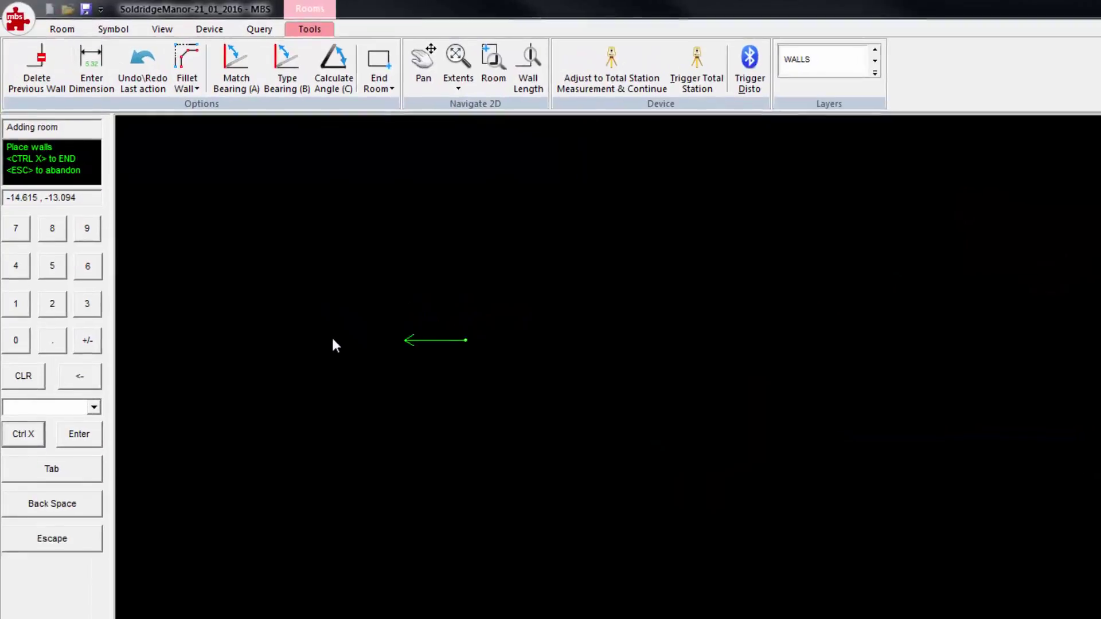
{"action": "left_click", "coordinate": [52, 229]}
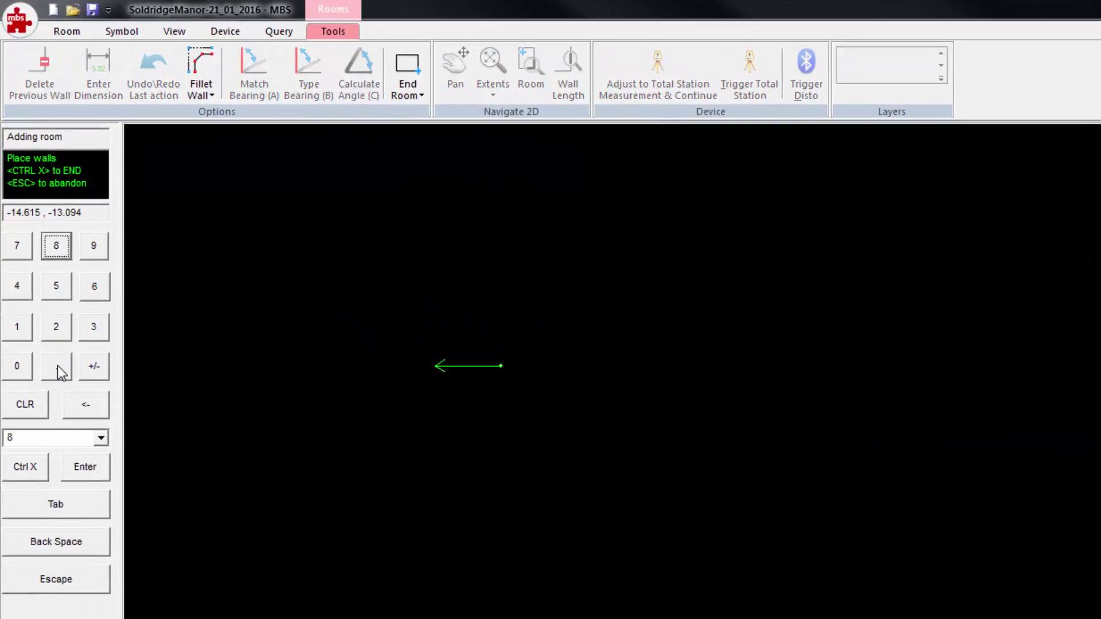
{"action": "left_click", "coordinate": [57, 367]}
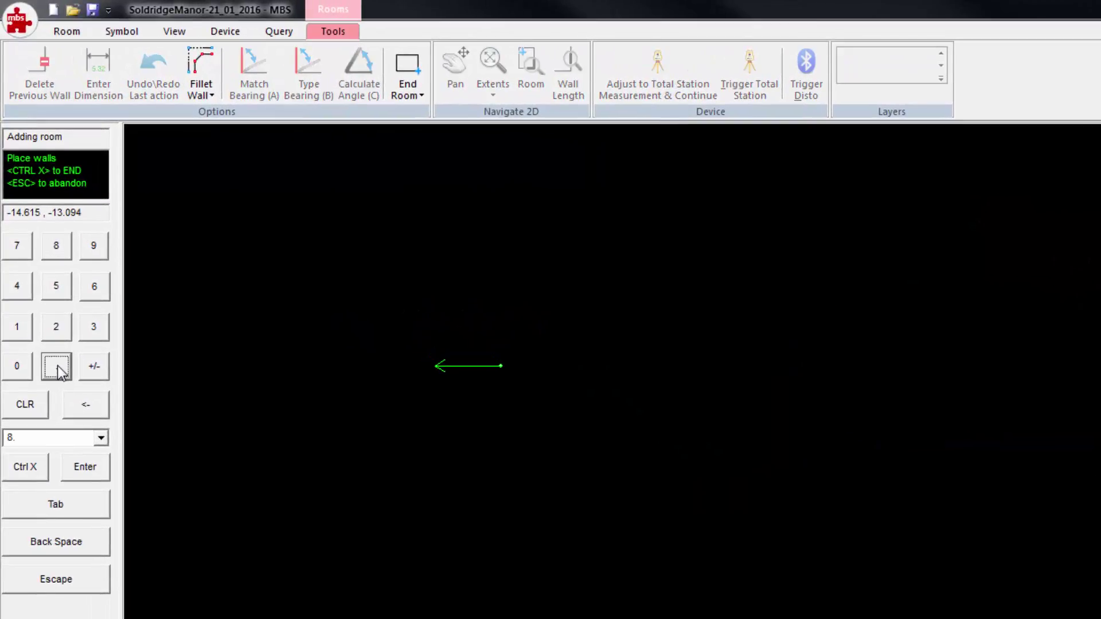
{"action": "left_click", "coordinate": [11, 370]}
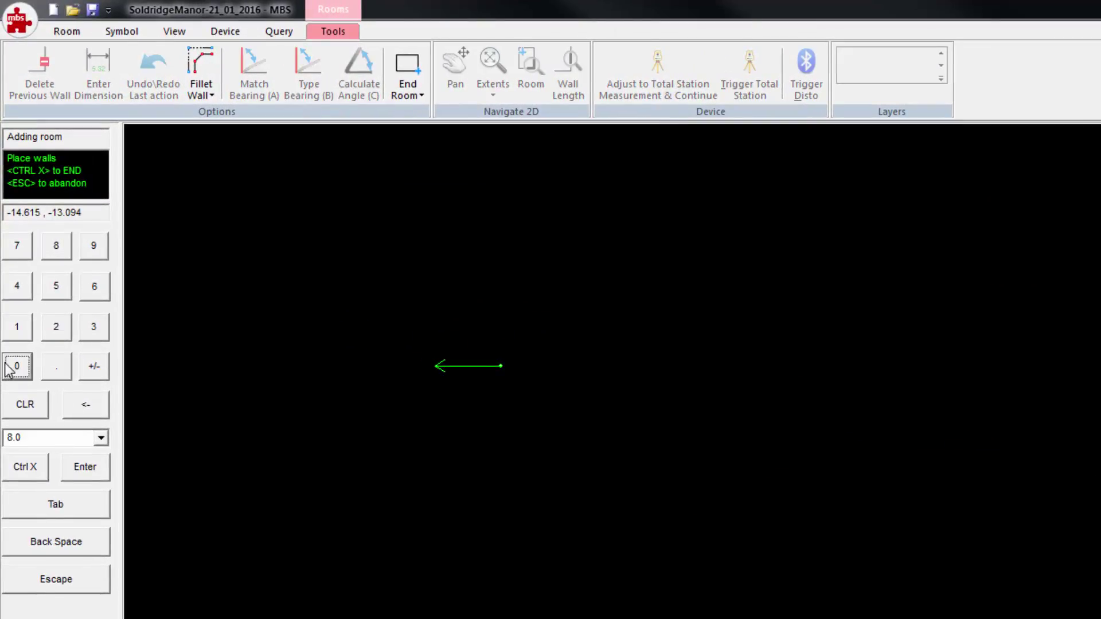
{"action": "left_click", "coordinate": [12, 370]}
{"action": "left_click", "coordinate": [51, 333]}
{"action": "left_click", "coordinate": [86, 468]}
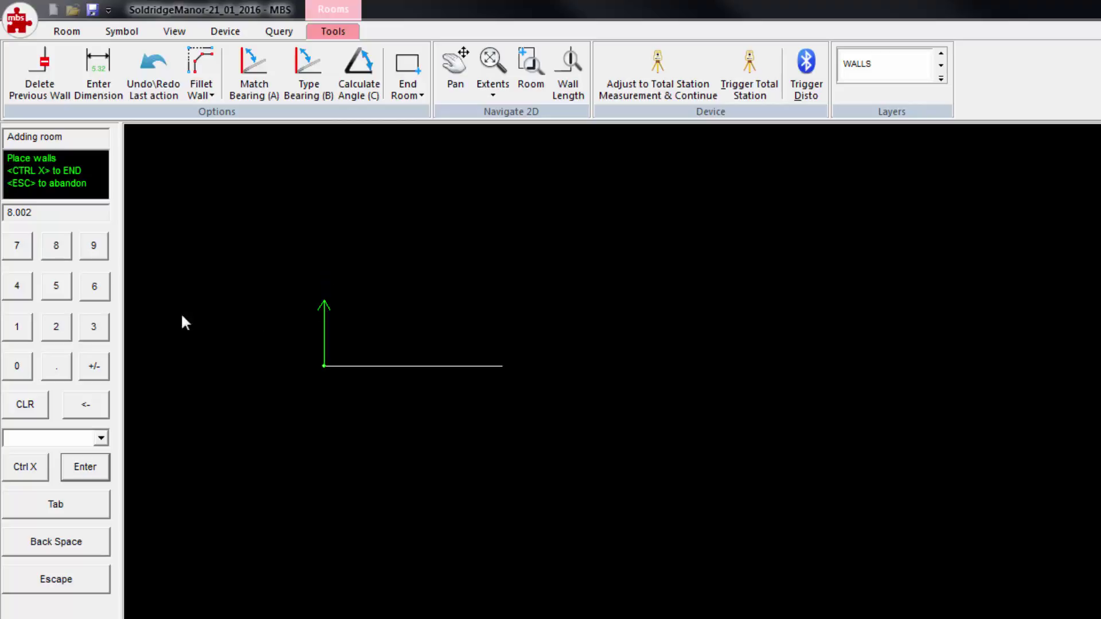
- Place the second wall with a length of 4.995, running upward from the end of the first wall
{"action": "left_click", "coordinate": [17, 286]}
{"action": "left_click", "coordinate": [57, 367]}
{"action": "left_click", "coordinate": [92, 246]}
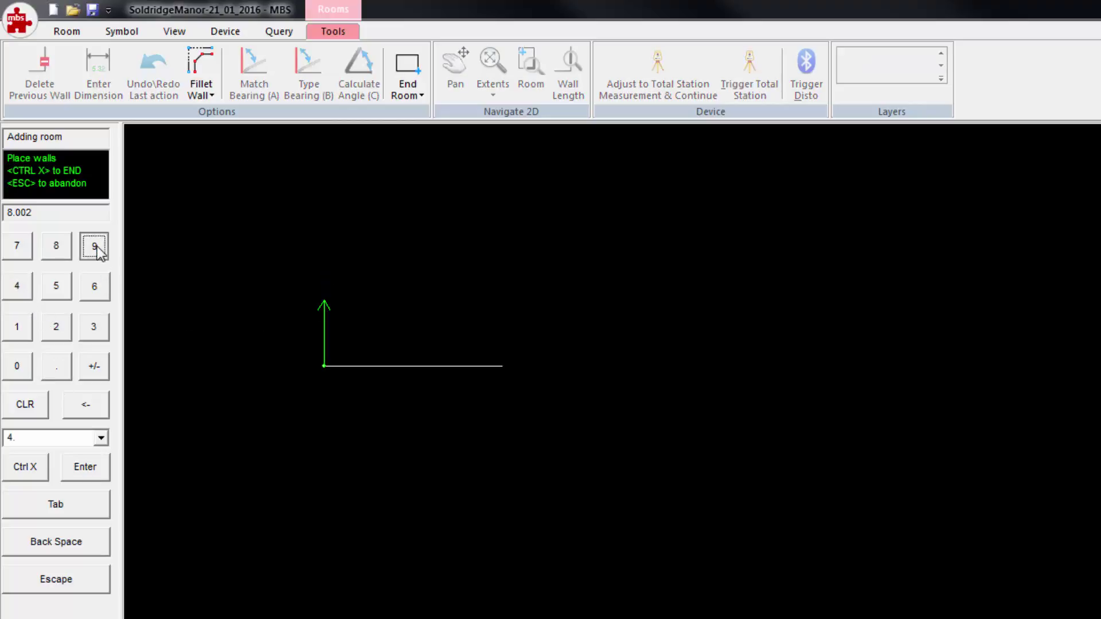
{"action": "left_click", "coordinate": [91, 246]}
{"action": "left_click", "coordinate": [56, 287]}
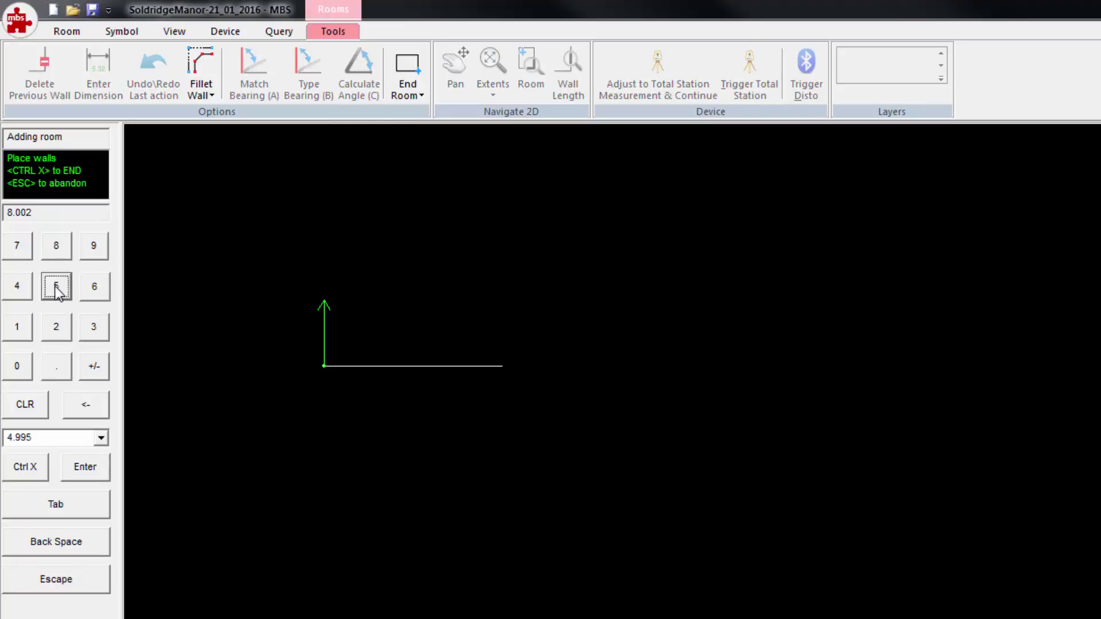
{"action": "left_click", "coordinate": [80, 471]}
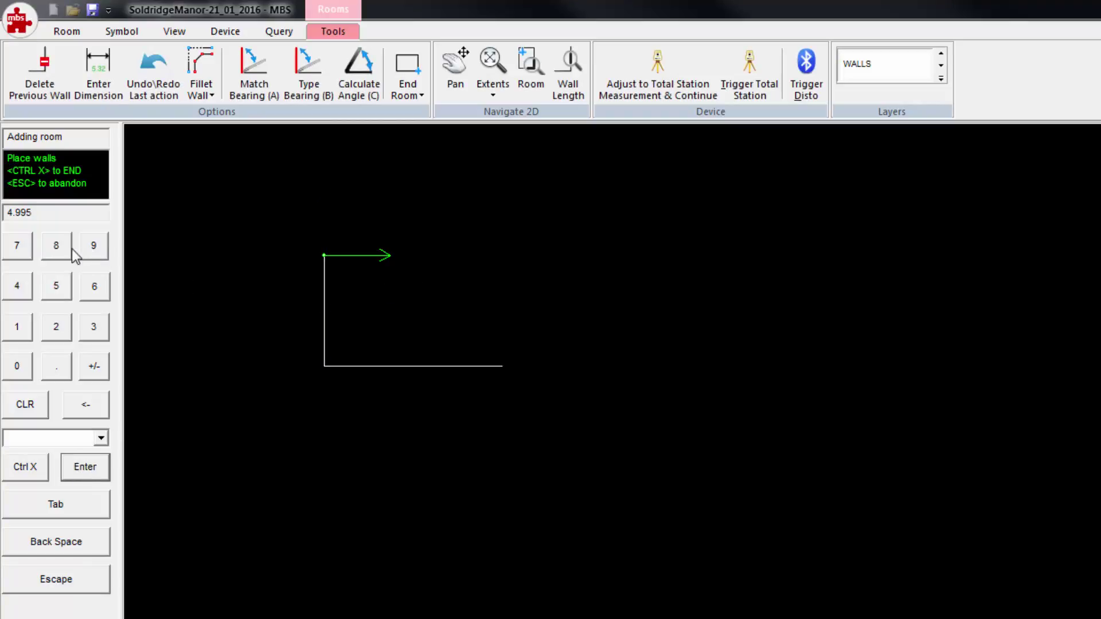
- Place the third wall with a length of 7.995, running right along the room's upper side
{"action": "left_click", "coordinate": [19, 247]}
{"action": "left_click", "coordinate": [57, 367]}
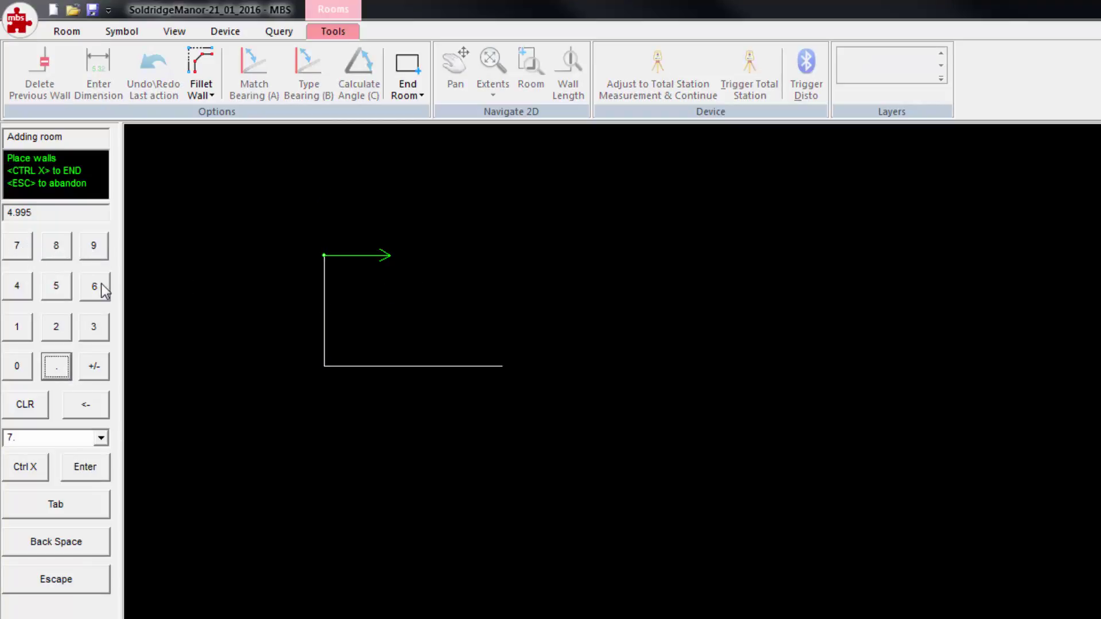
{"action": "left_click", "coordinate": [94, 246]}
{"action": "left_click", "coordinate": [94, 245]}
{"action": "left_click", "coordinate": [56, 286]}
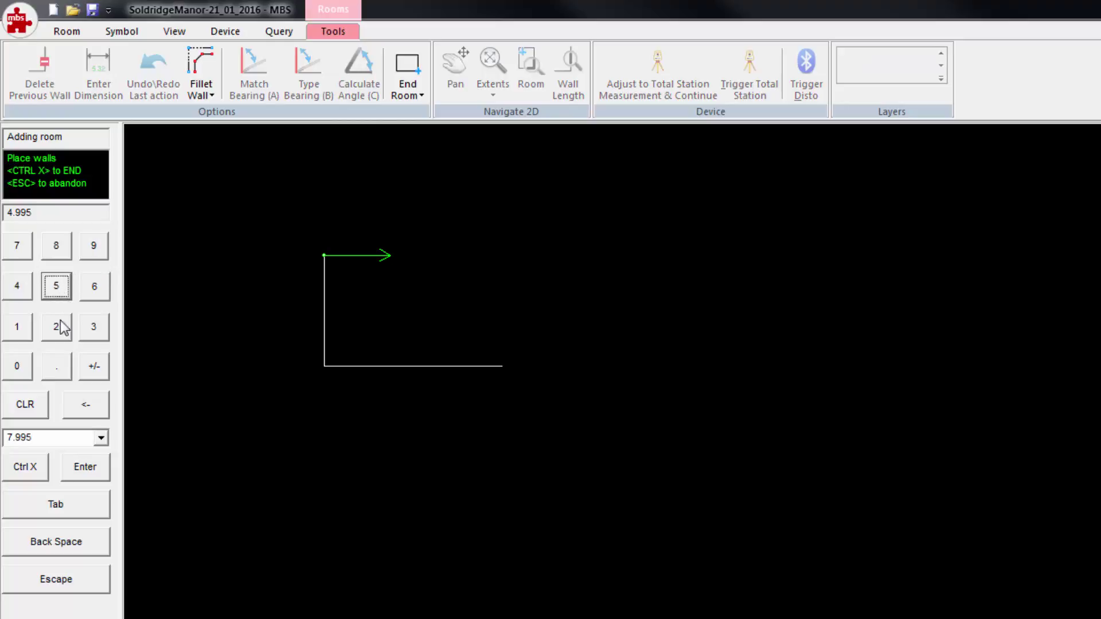
{"action": "left_click", "coordinate": [92, 464]}
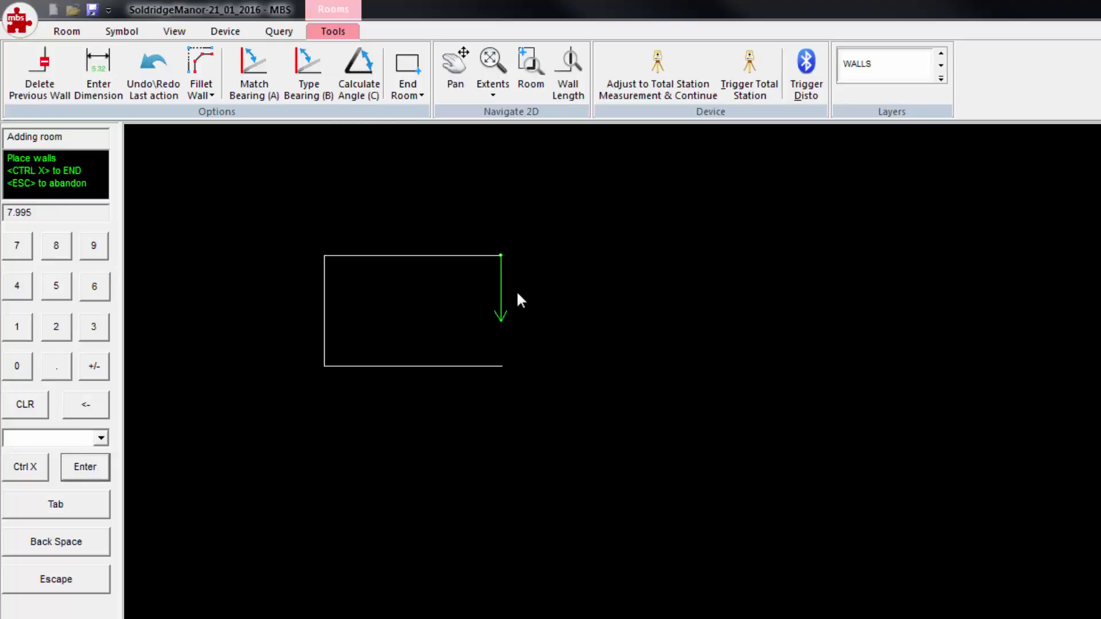
- Place the fourth wall with a length of 5.001, running down toward the room's start point
{"action": "left_click", "coordinate": [56, 286]}
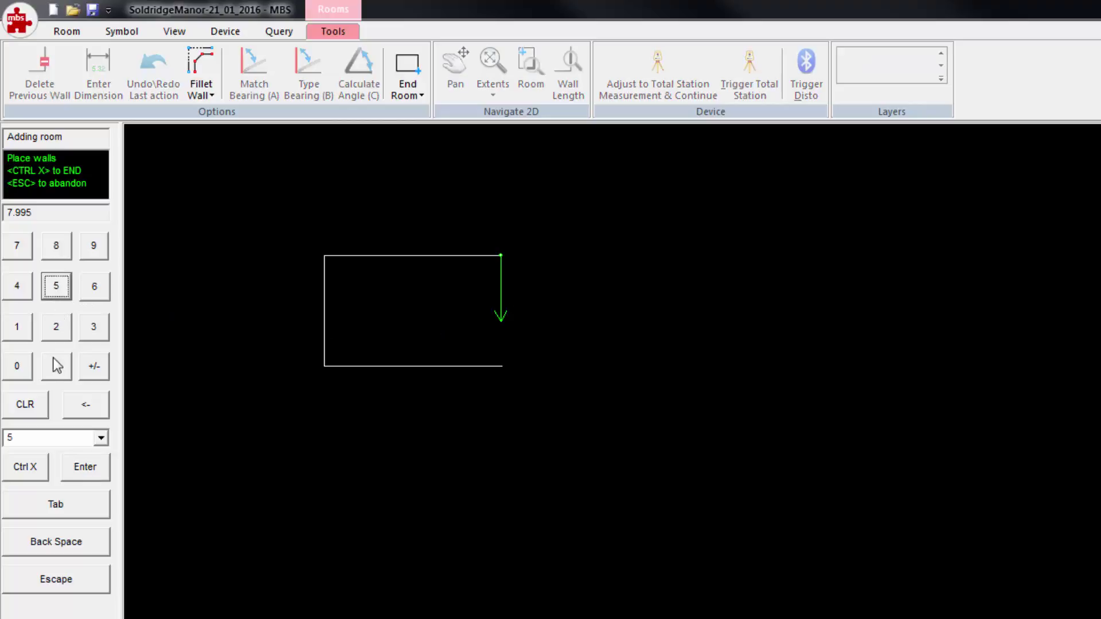
{"action": "left_click", "coordinate": [56, 367]}
{"action": "left_click", "coordinate": [17, 367]}
{"action": "left_click", "coordinate": [17, 367]}
{"action": "left_click", "coordinate": [16, 328]}
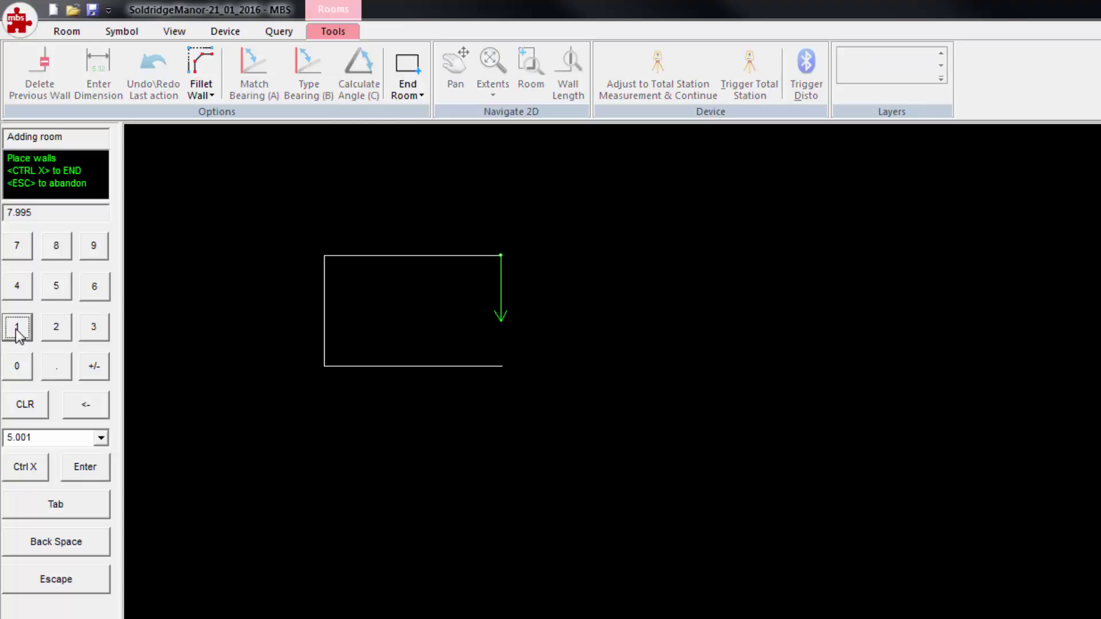
{"action": "left_click", "coordinate": [91, 467]}
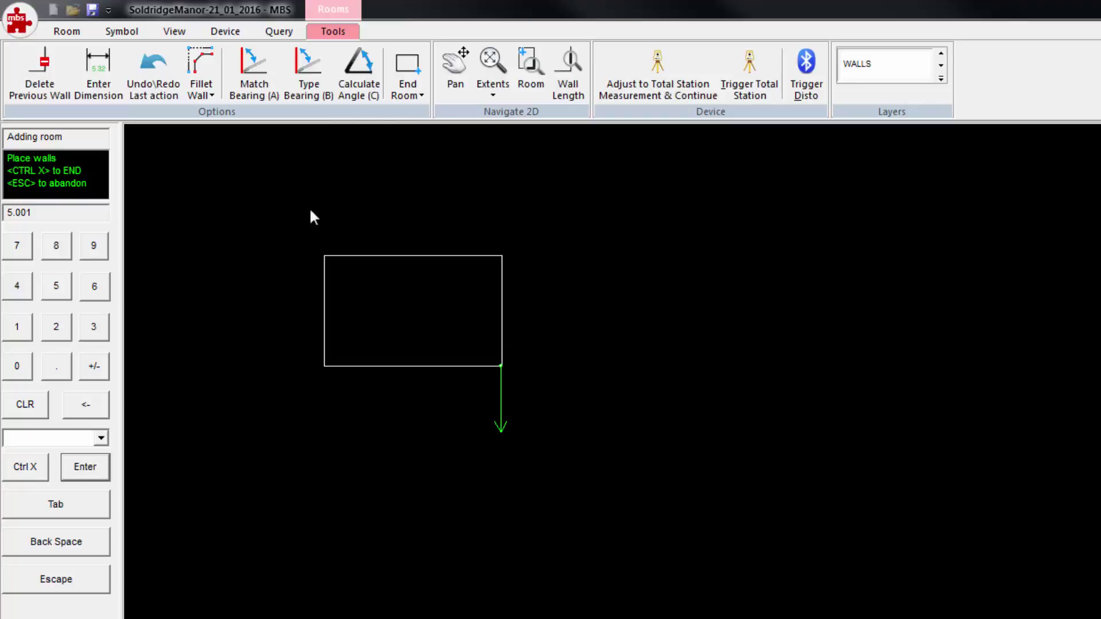
- End the room at its start point, accepting the room error and having it adjusted
{"action": "left_click", "coordinate": [406, 98]}
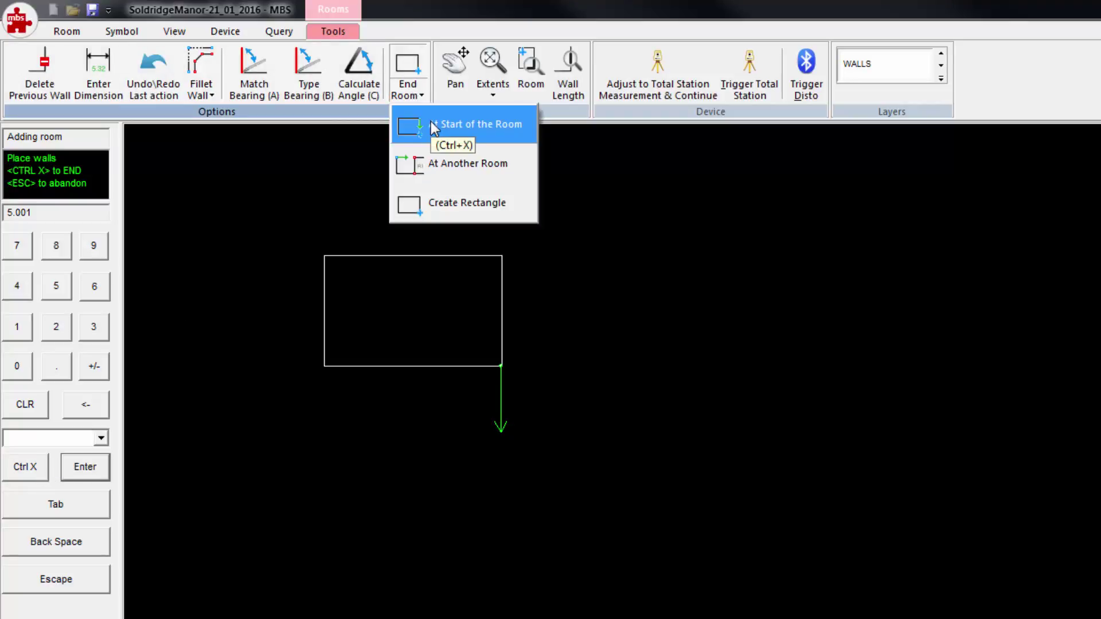
{"action": "left_click", "coordinate": [36, 469]}
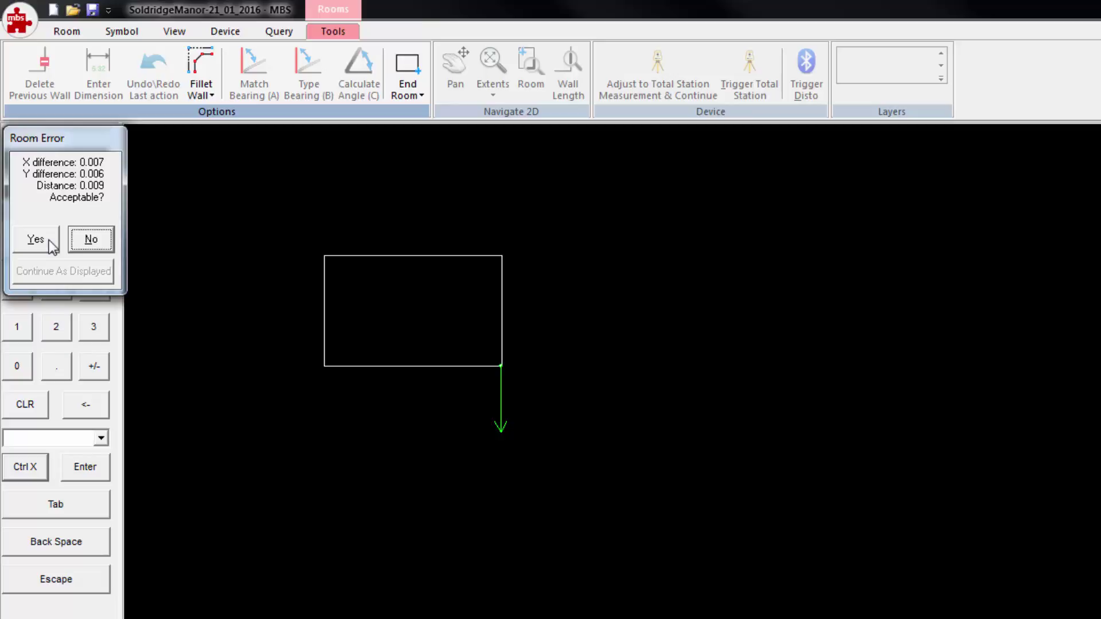
{"action": "left_click", "coordinate": [48, 239]}
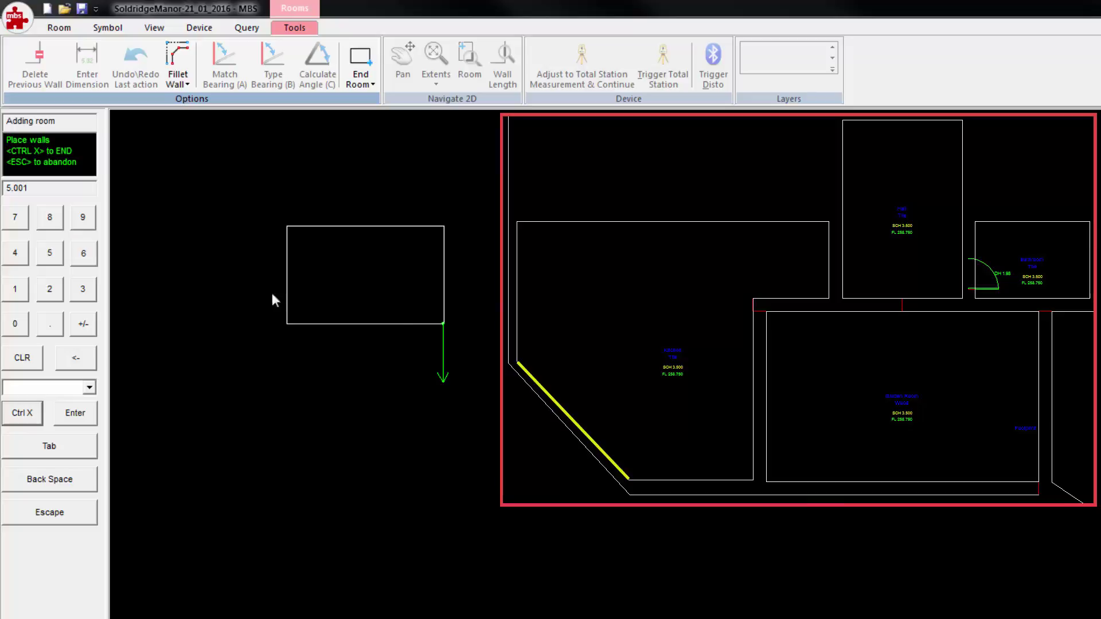
{"action": "key", "text": "ctrl+x"}
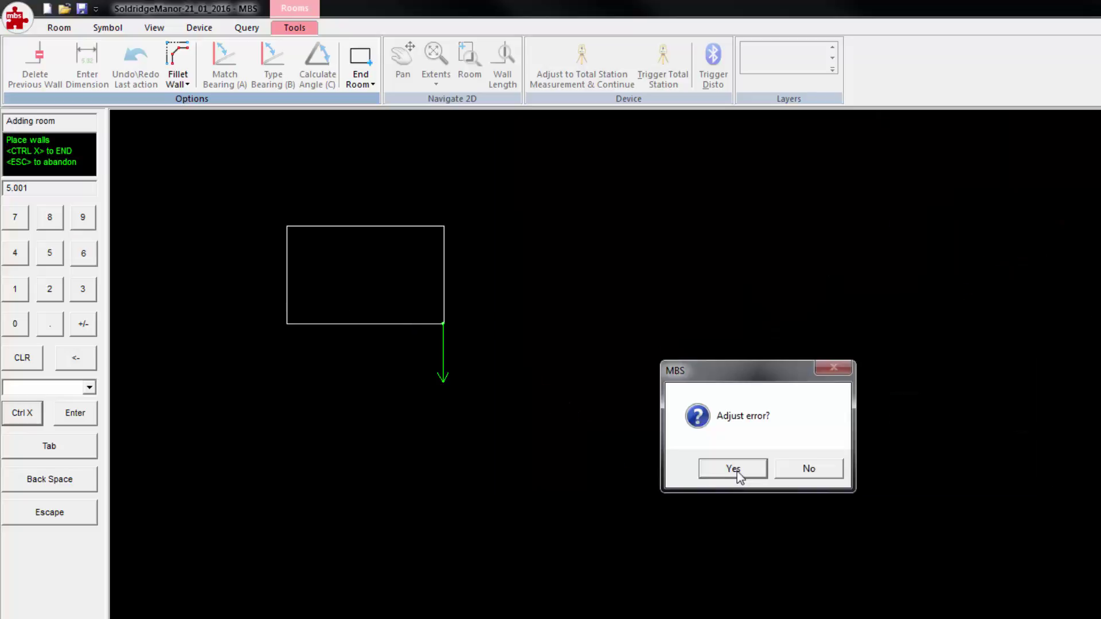
{"action": "left_click", "coordinate": [748, 476]}
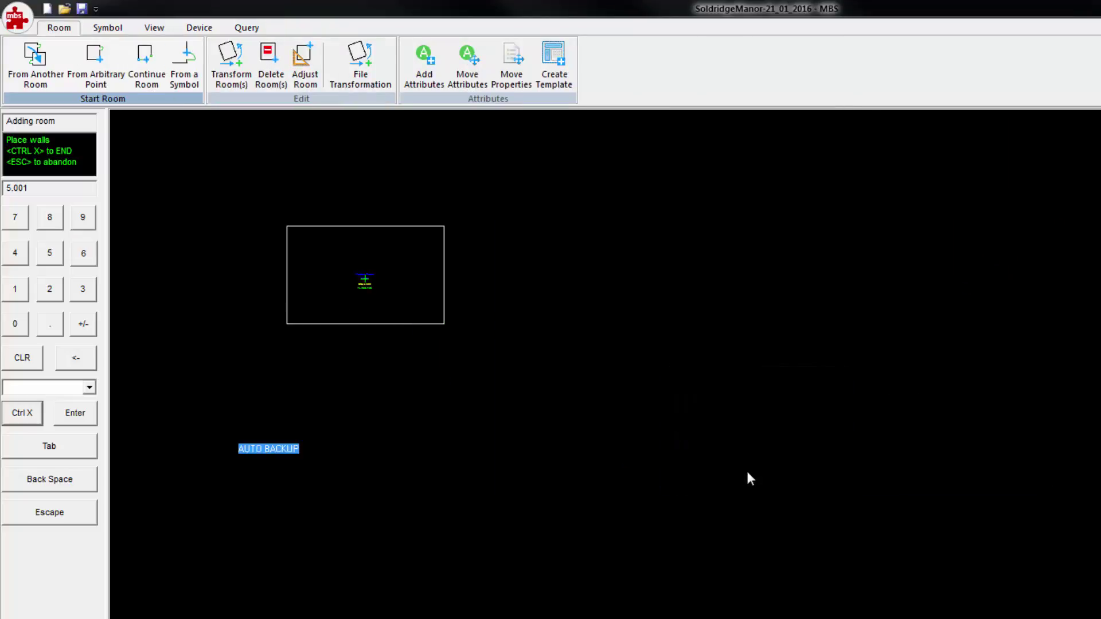
{"action": "left_click", "coordinate": [154, 29]}
{"action": "left_click", "coordinate": [54, 61]}
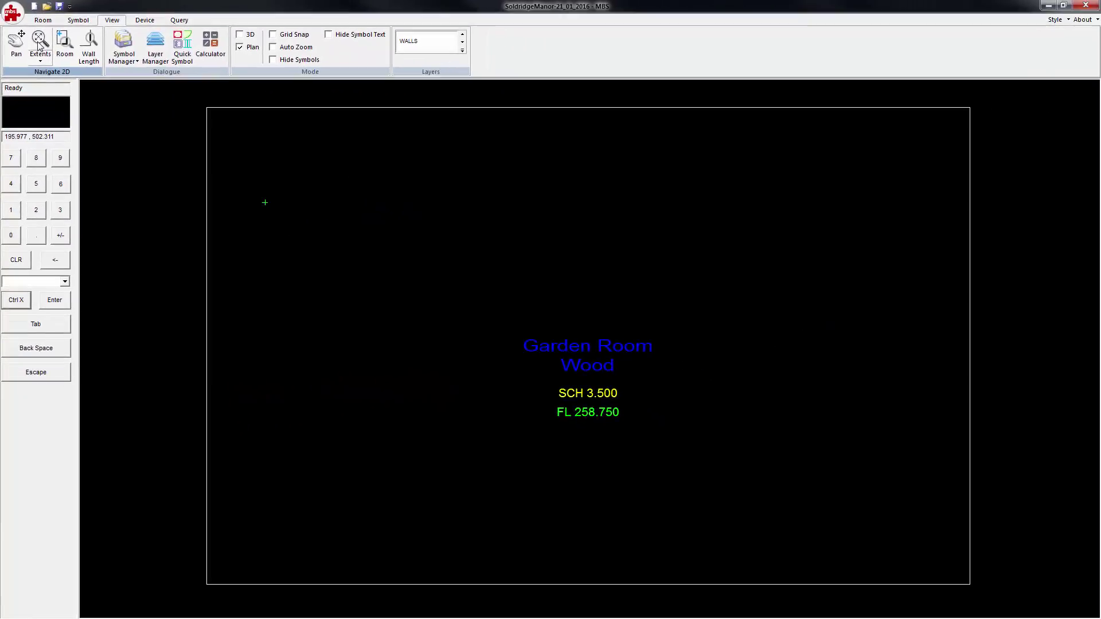